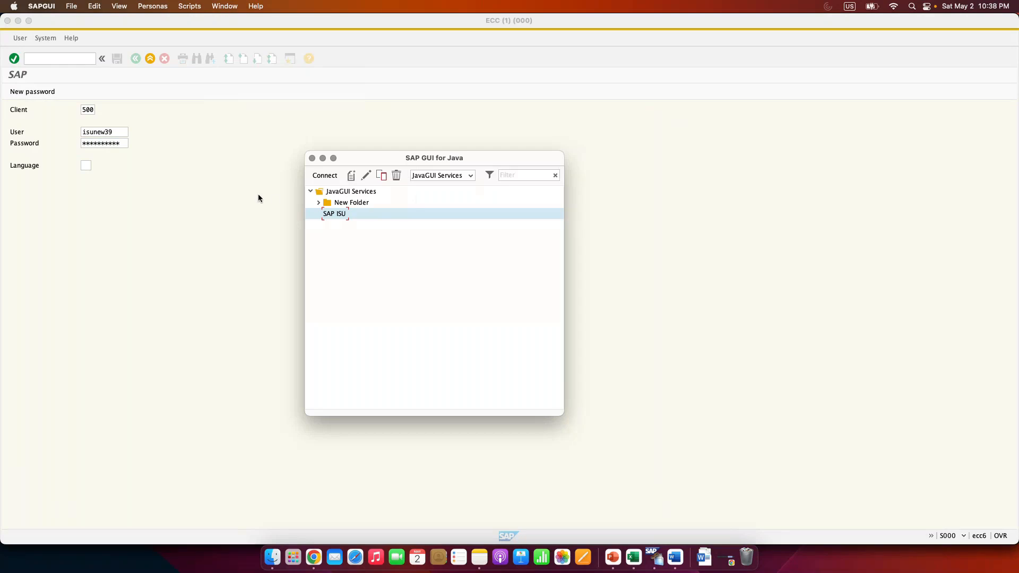
Step: Look at Maintain Business Partner, opened from Utilities Industry, Business Master Data, Business Partner in the Easy Access tree, then leave it
left_click(199, 203)
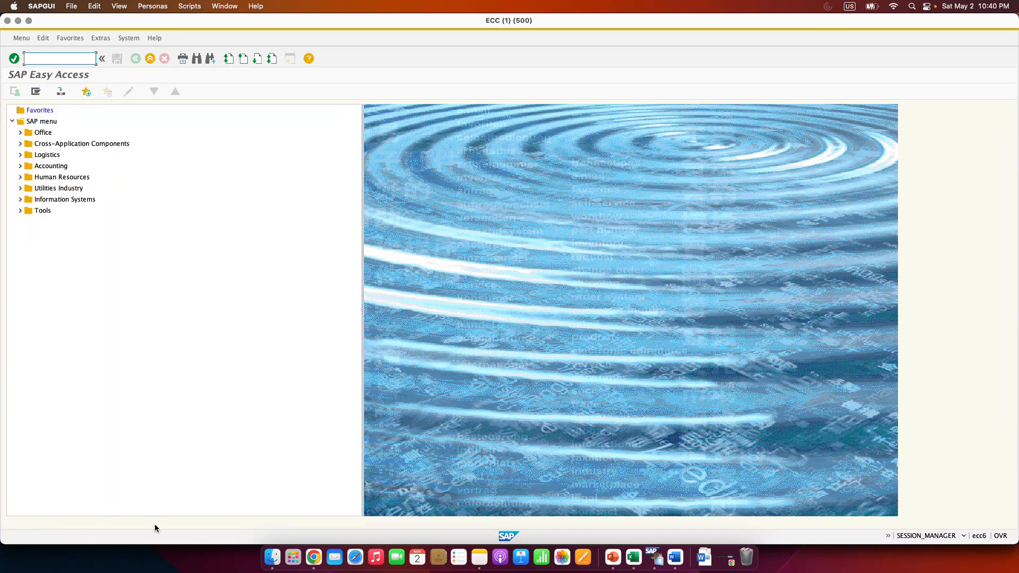
left_click(21, 38)
left_click(22, 38)
left_click(21, 189)
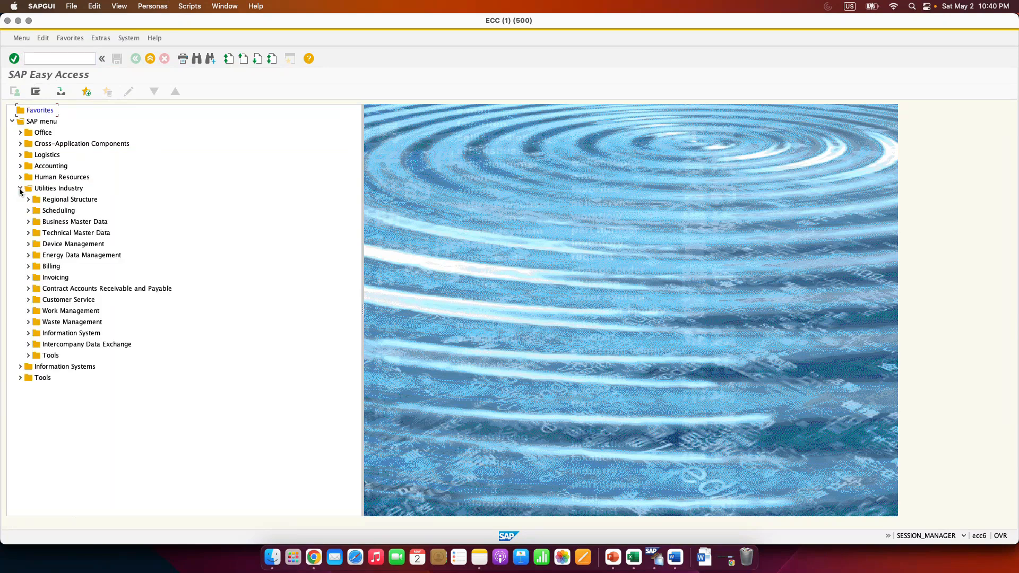
left_click(29, 222)
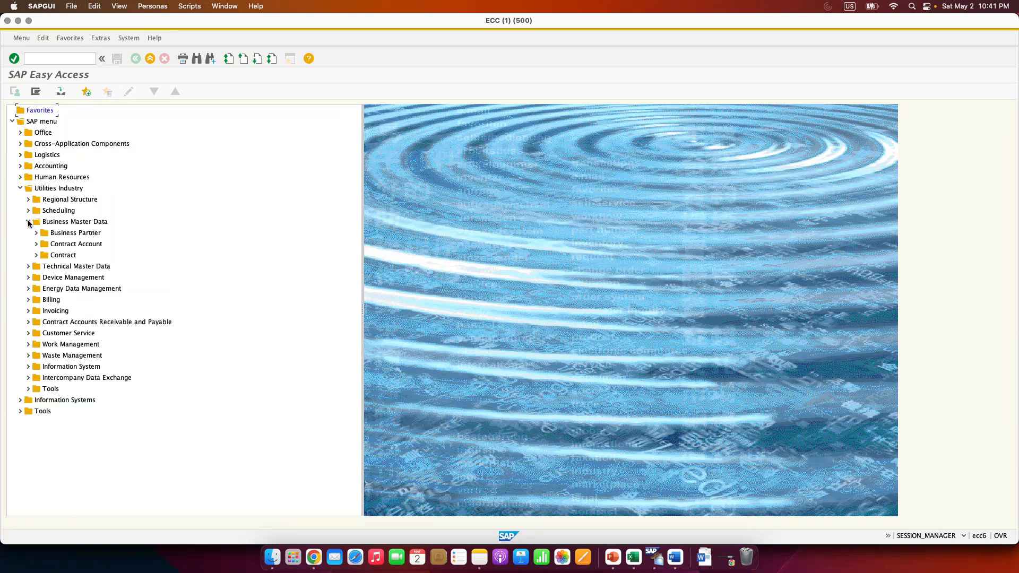
left_click(36, 233)
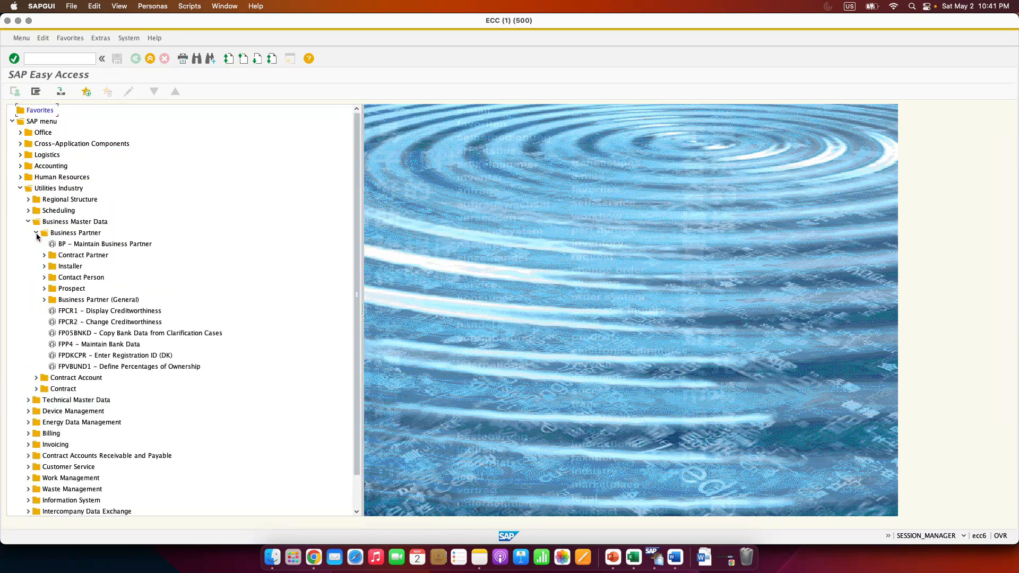
left_click(92, 245)
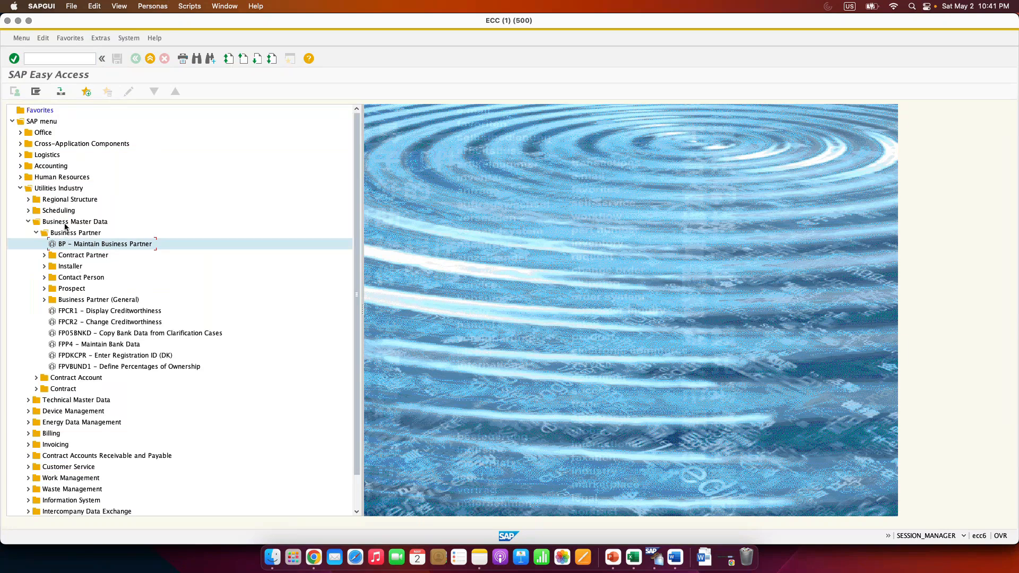
right_click(93, 252)
left_click(94, 250)
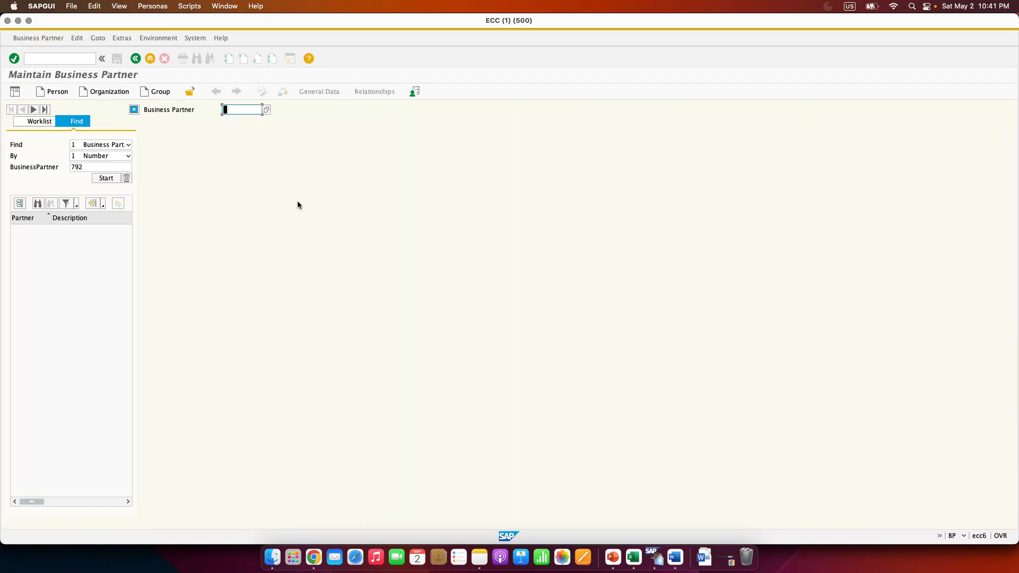
left_click(150, 59)
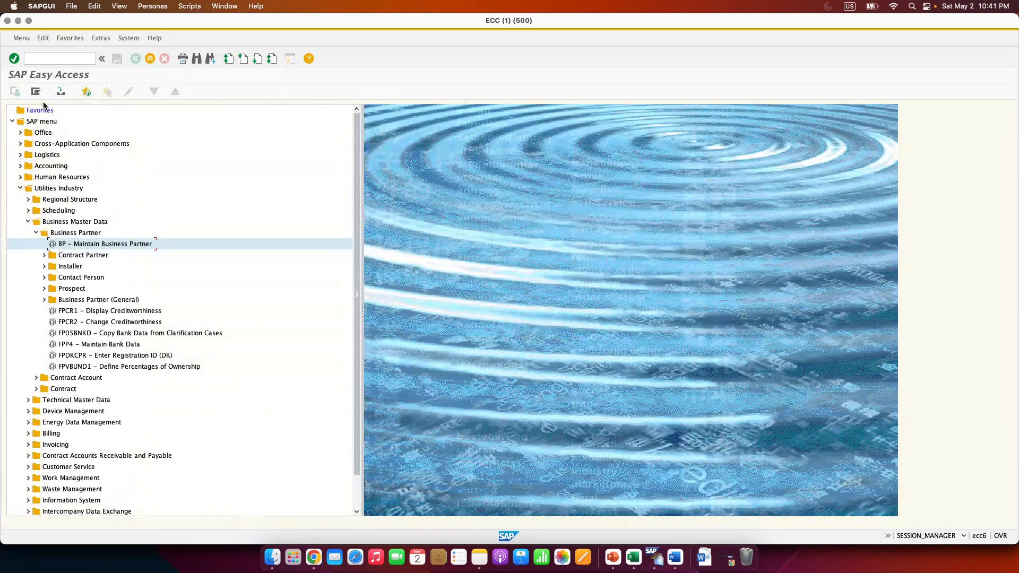
Step: View Maintain Business Partner through transaction code bp and return to the start screen
left_click(50, 59)
type("bp")
key("Return")
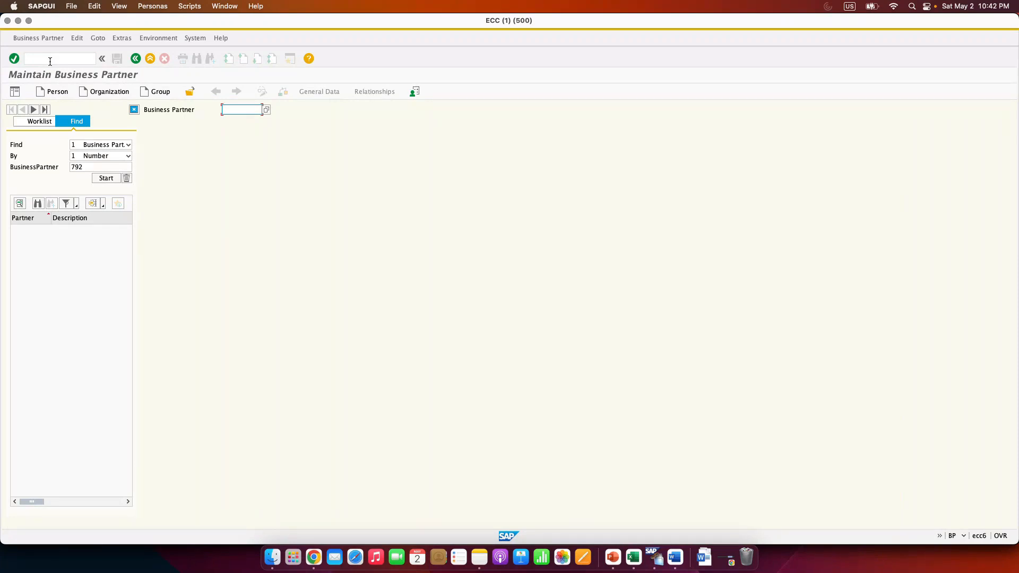
left_click(149, 59)
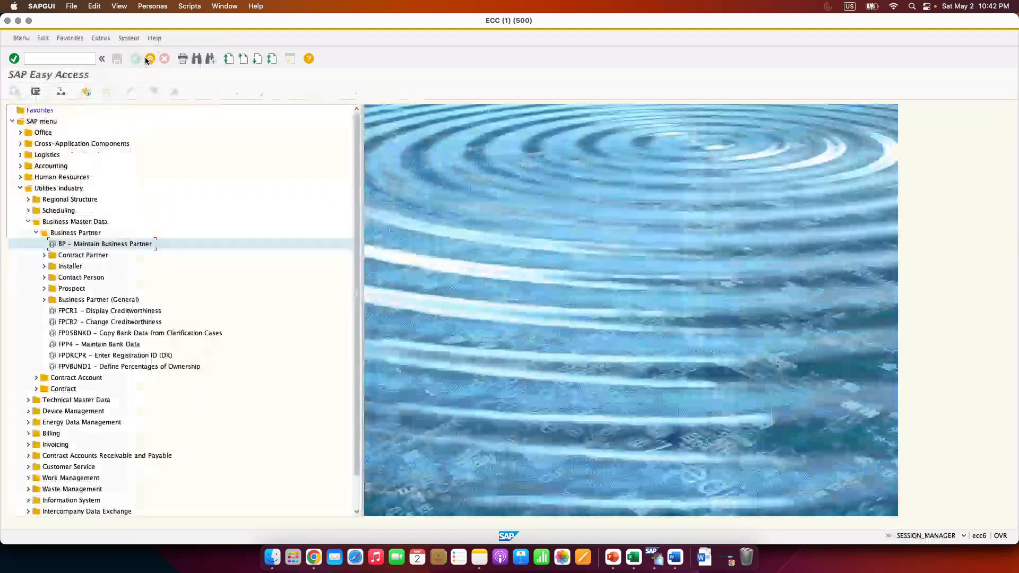
Step: Collapse the Business Master Data and Utilities Industry folders in the Easy Access tree
left_click(28, 222)
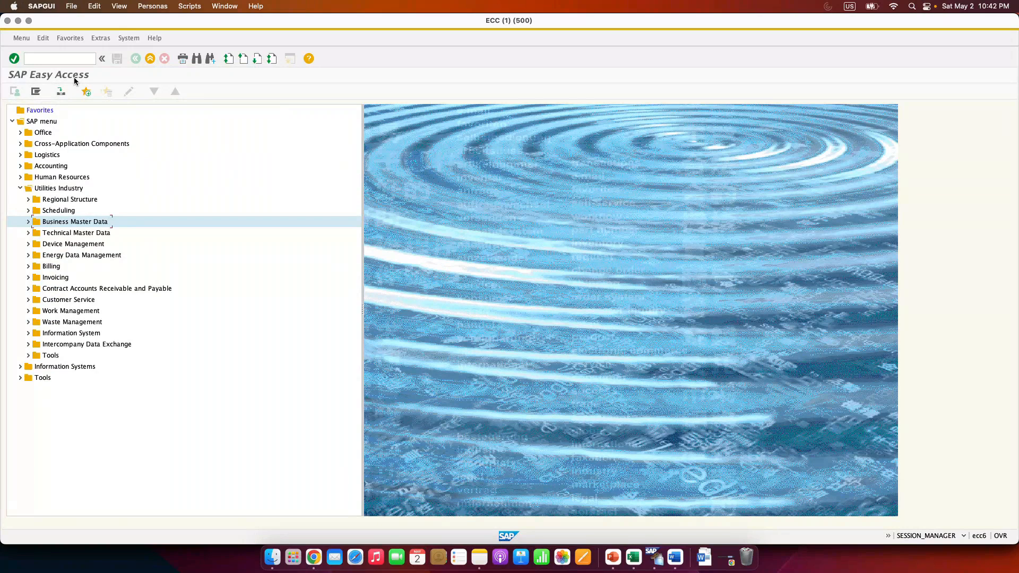
key("Left")
key("Left")
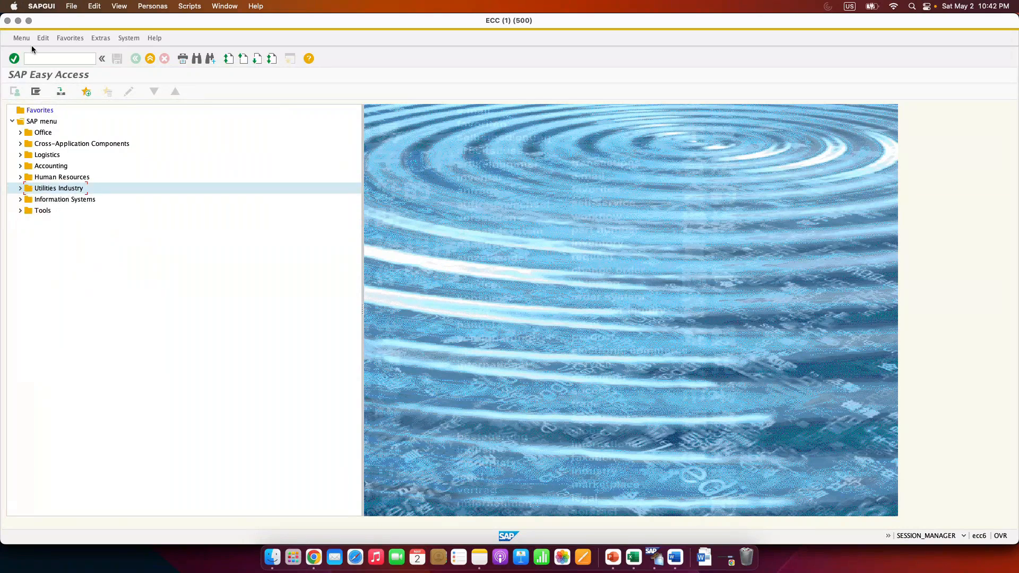
Step: Start transaction spro and display the SAP Reference IMG
left_click(44, 58)
type("spro")
key("Return")
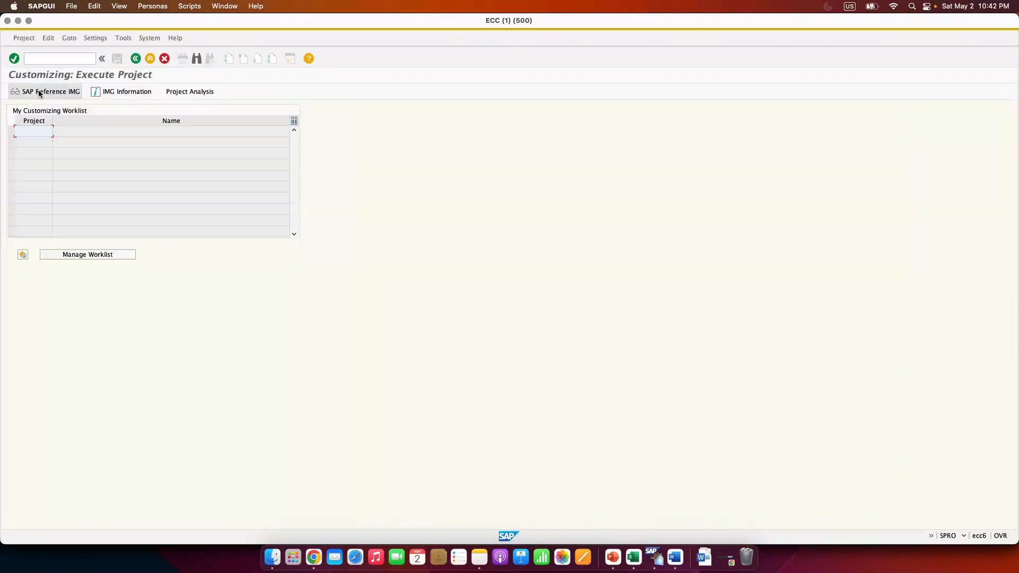
left_click(38, 93)
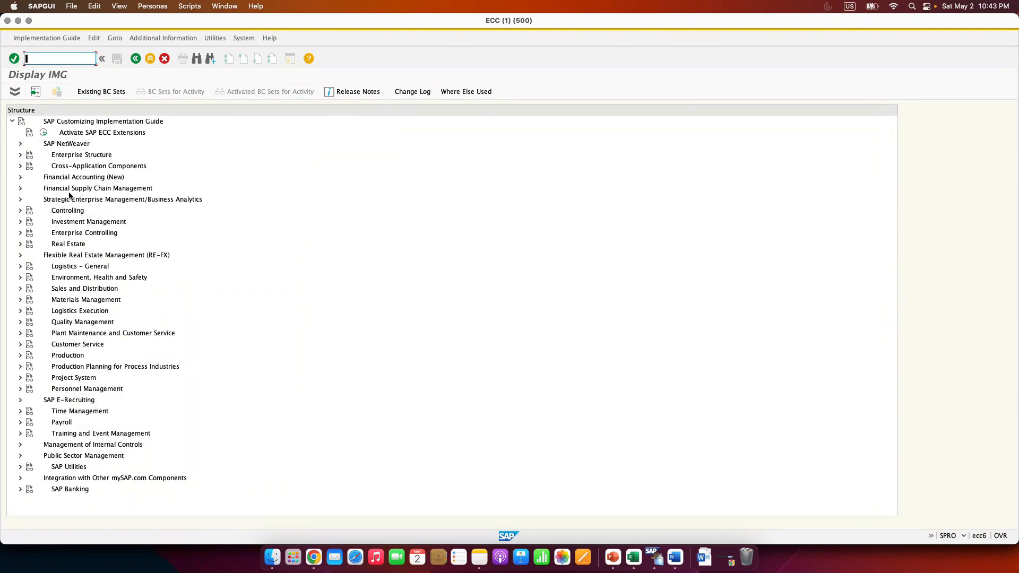
Step: Look at the nodes under SAP Utilities in the IMG structure and collapse it again
left_click(88, 158)
left_click(20, 467)
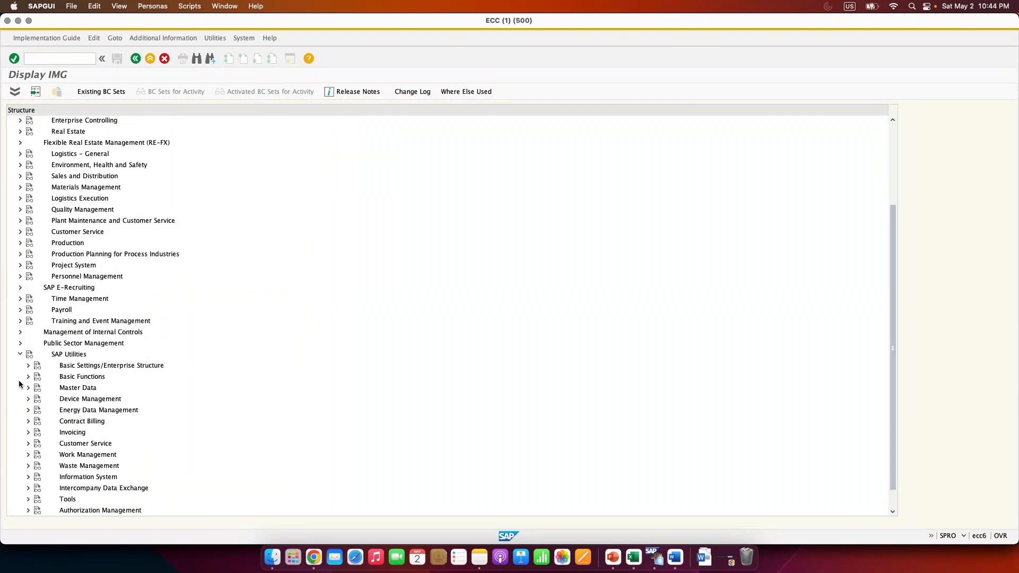
left_click(20, 355)
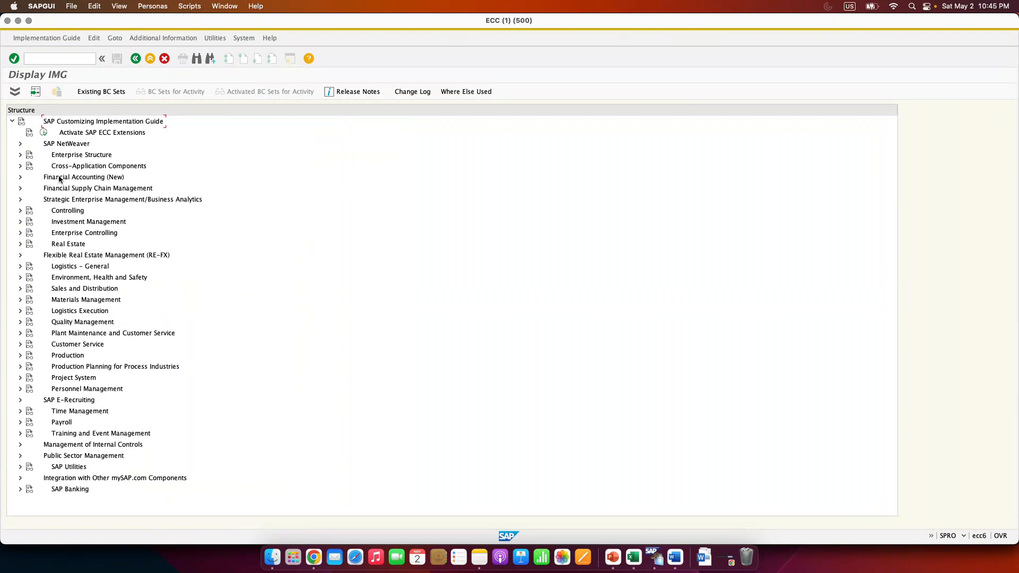
Step: Expand Enterprise Structure, Definition and Financial Accounting in the IMG and look at the Define Business Area activity
left_click(20, 155)
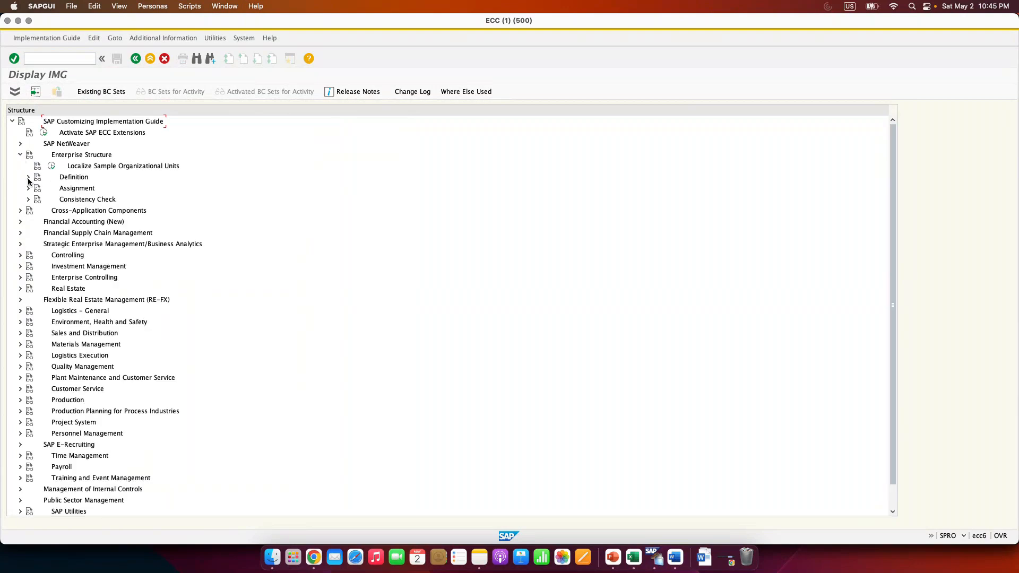
left_click(28, 178)
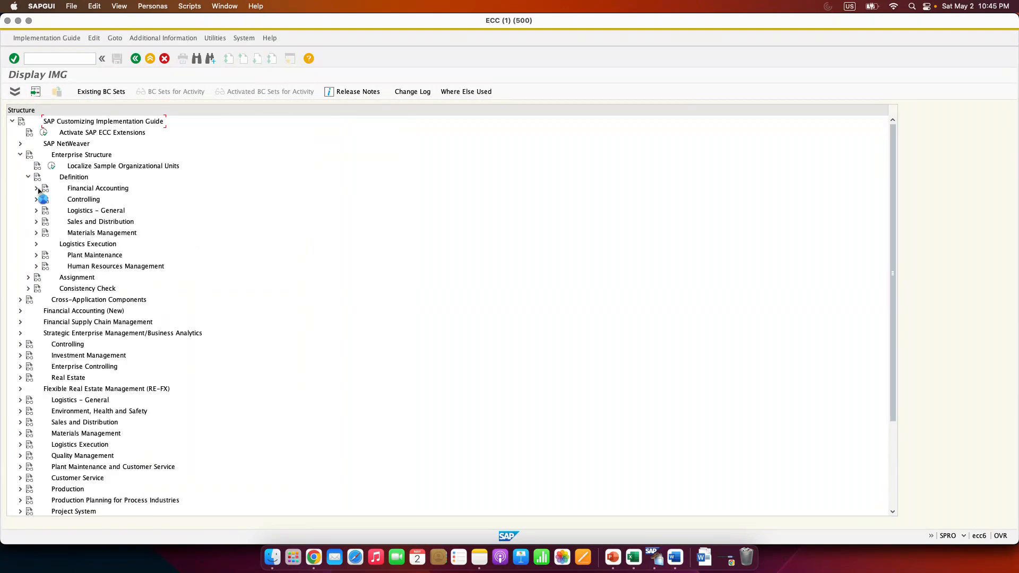
left_click(36, 189)
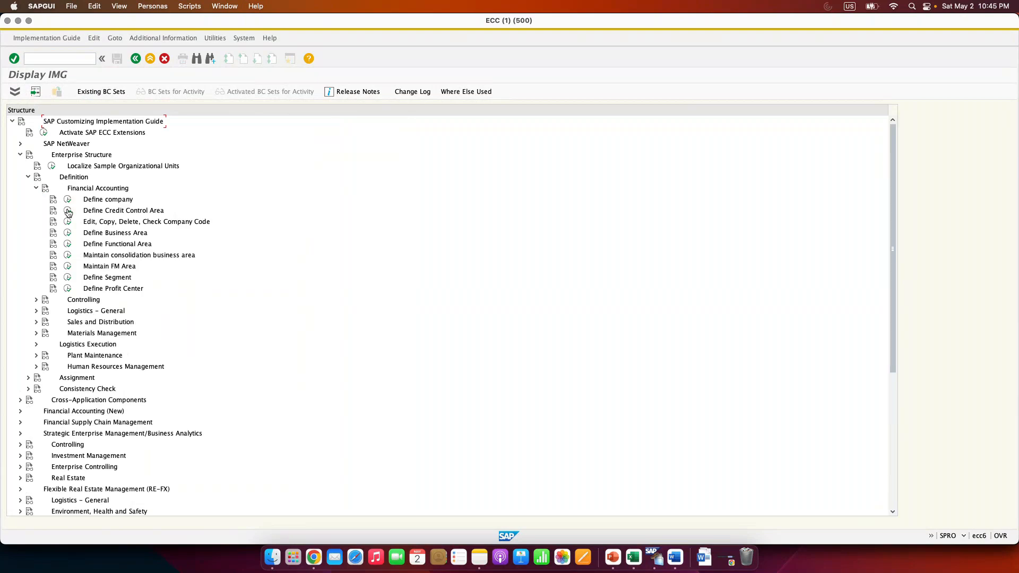
left_click(68, 230)
left_click(135, 59)
Step: View the company code overview through Edit Company Code Data in the Edit, Copy, Delete, Check Company Code activity, then close it
left_click(69, 221)
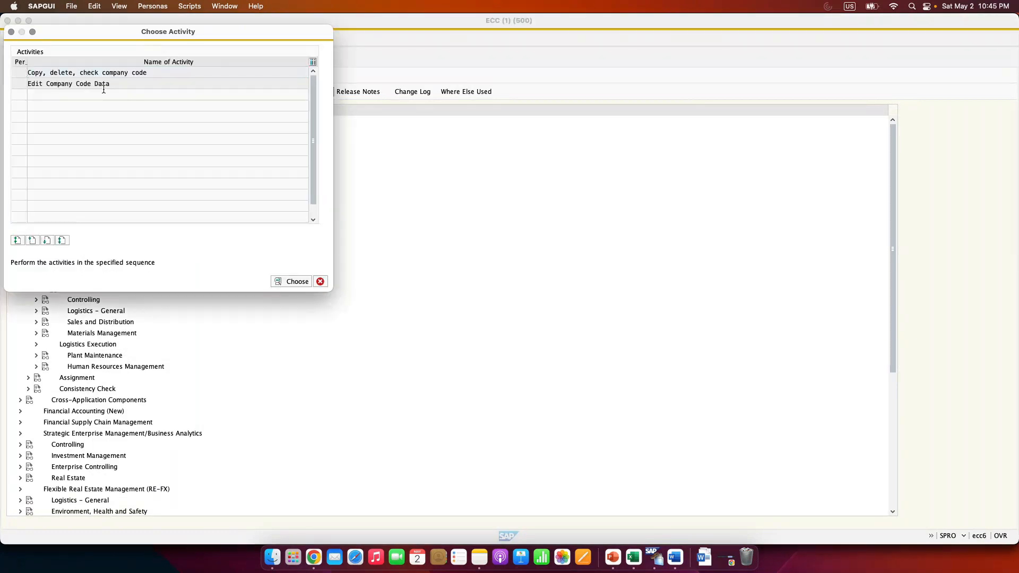
left_click(281, 282)
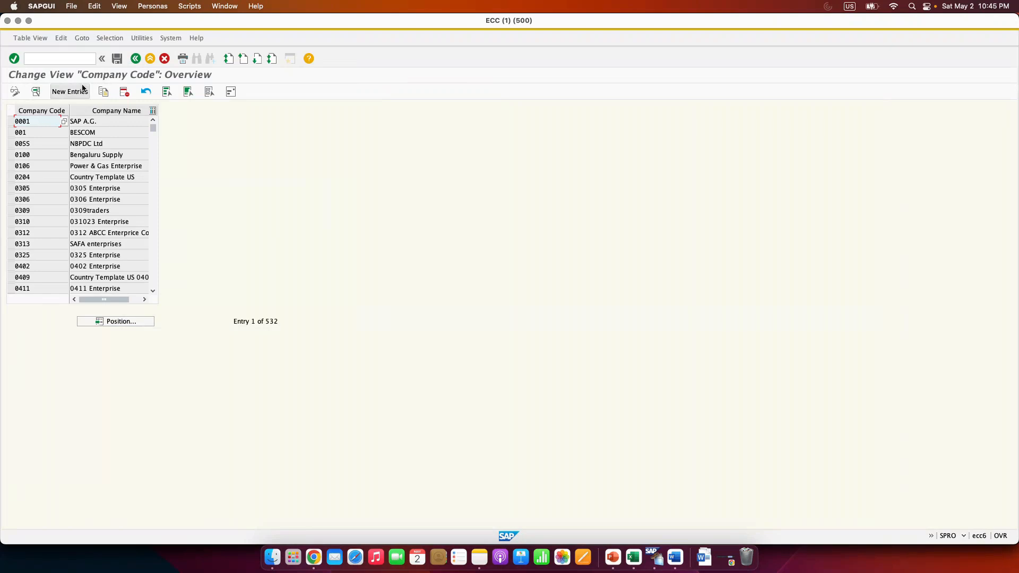
left_click(136, 58)
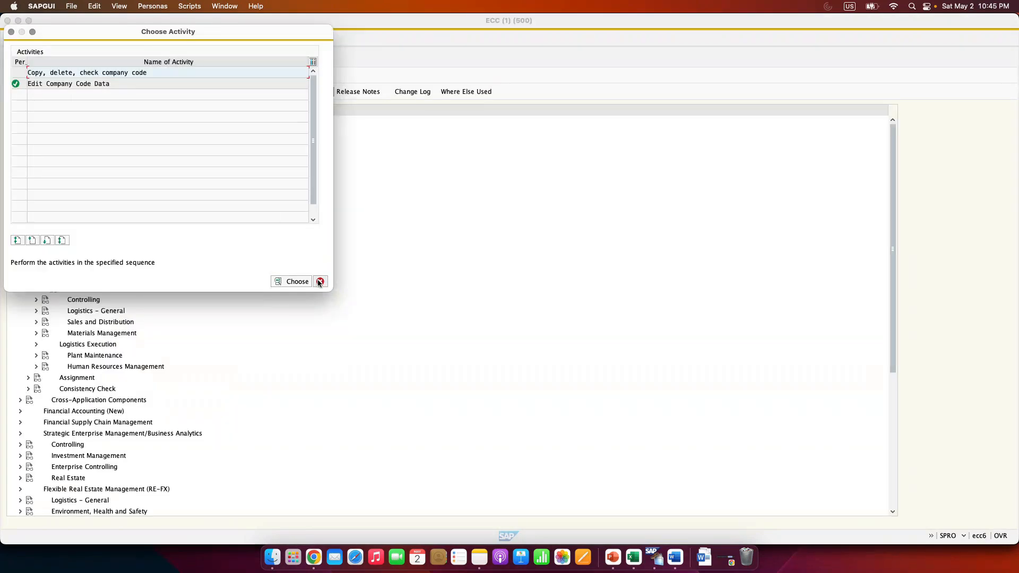
left_click(321, 281)
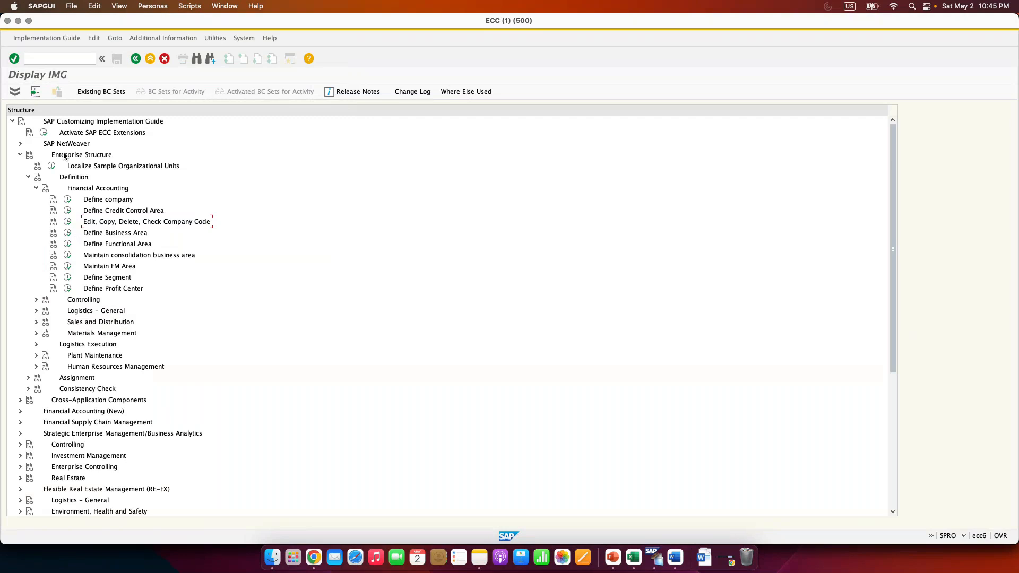
Step: Collapse the Financial Accounting, Definition and Enterprise Structure nodes in the IMG
left_click(36, 188)
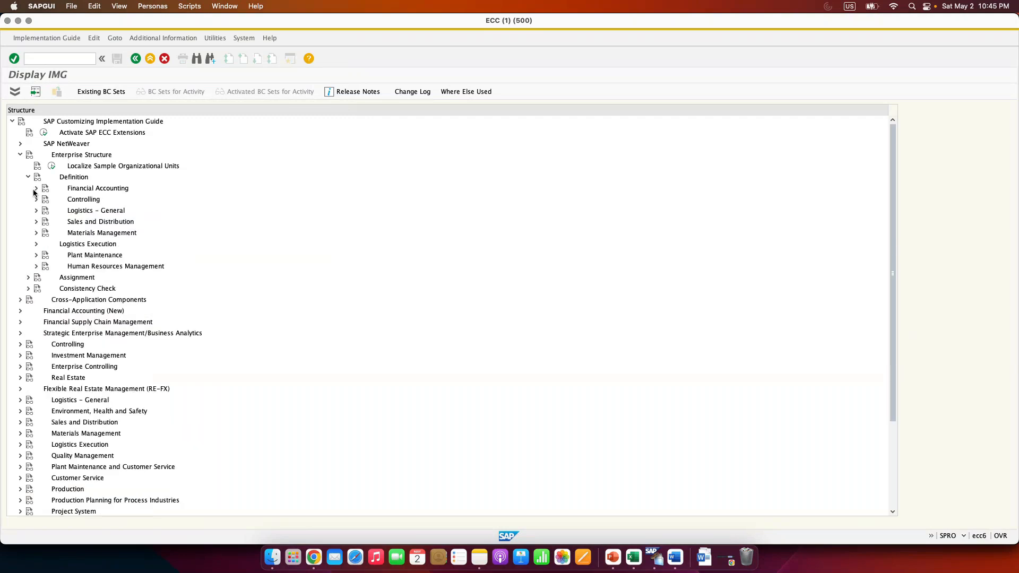
left_click(27, 178)
left_click(20, 155)
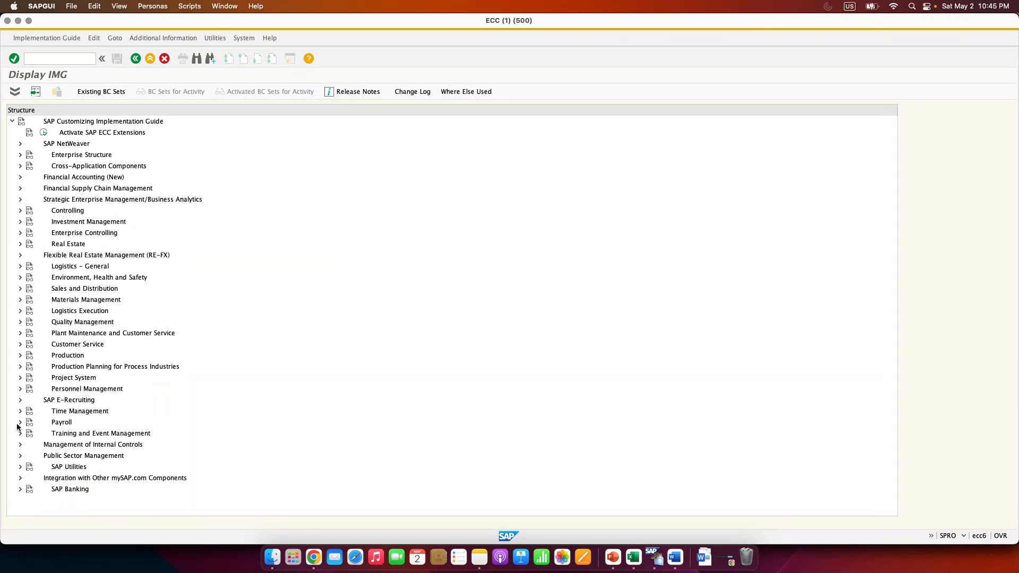
Step: Open the Allocate Company Codes to Divisions activity under SAP Utilities, Basic Settings/Enterprise Structure
left_click(20, 467)
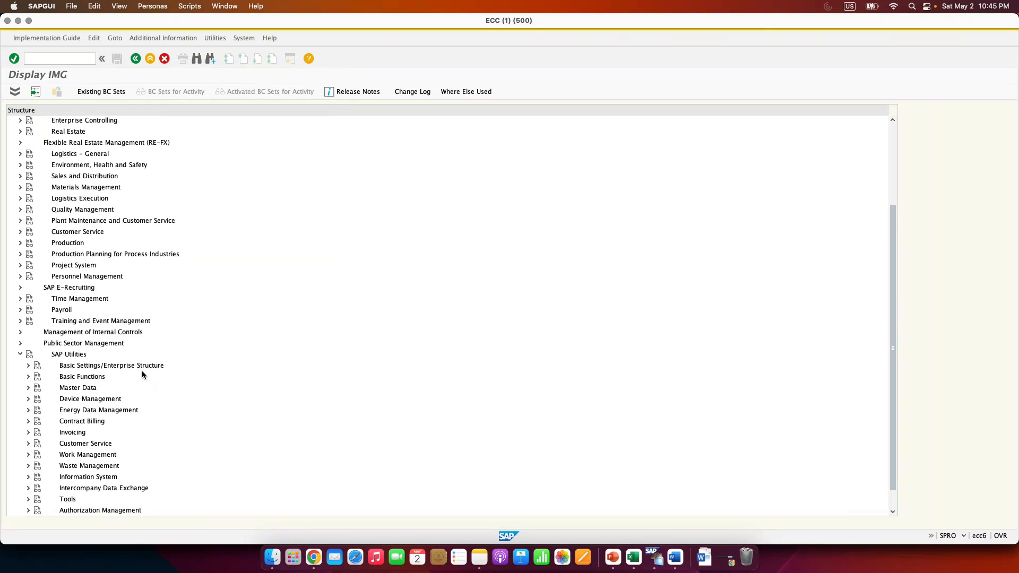
left_click(28, 366)
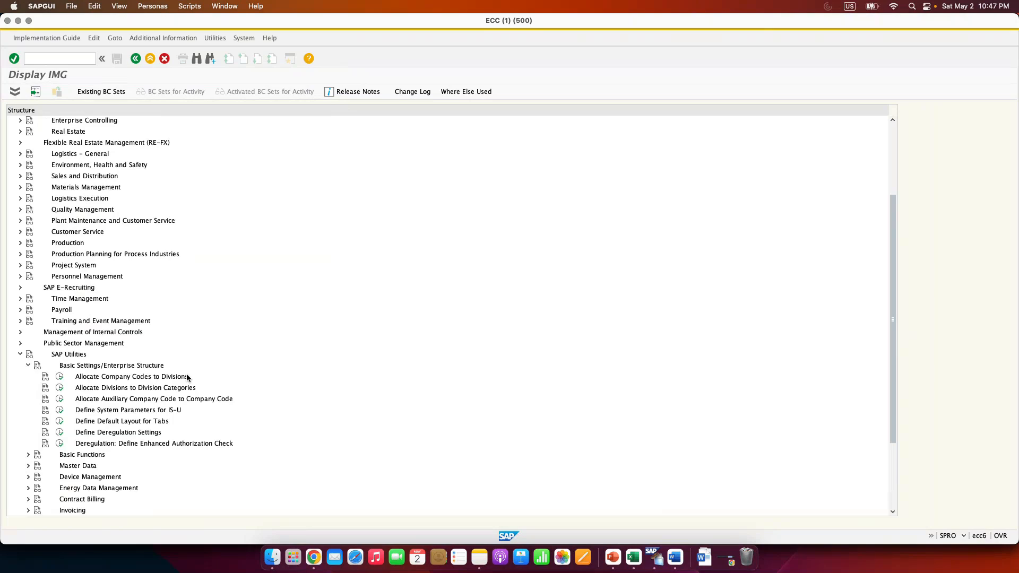
left_click(60, 377)
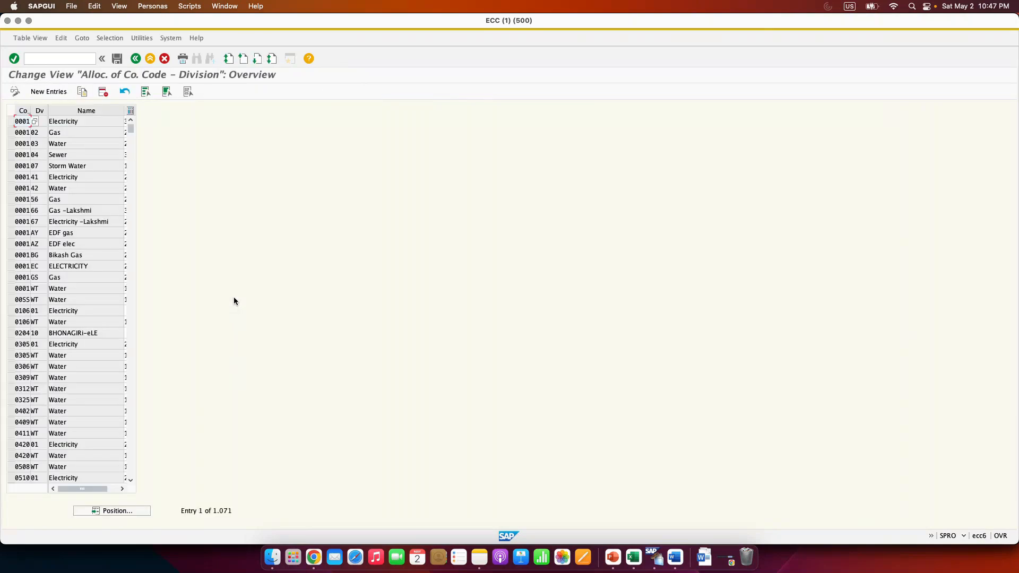
Step: Select the company code 0001 rows for divisions 01 and 02 and narrow the Name column to expose the JI column
left_click(42, 122)
left_click(11, 126)
left_click(12, 133)
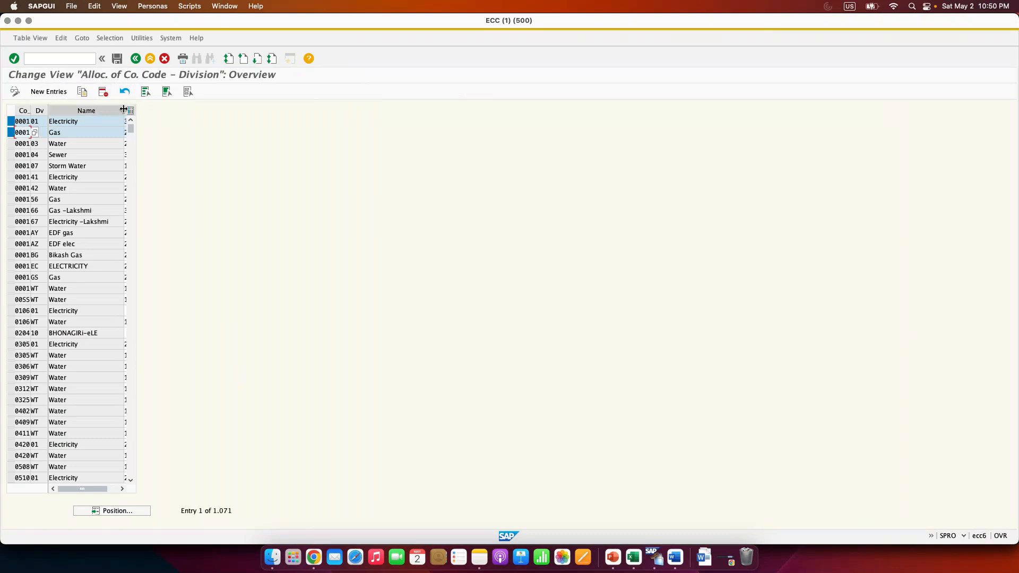
left_click_drag(123, 109, 110, 109)
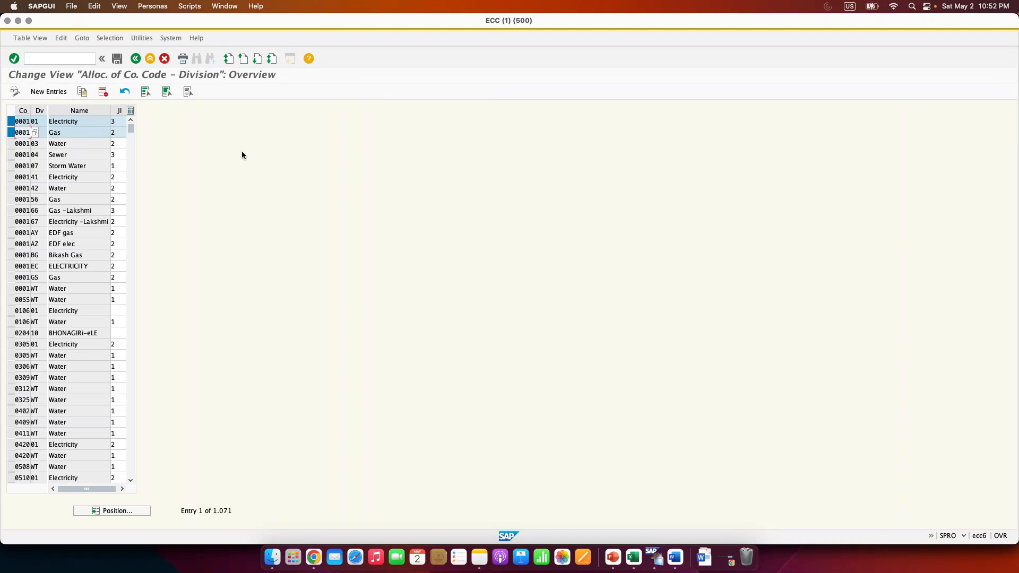
Step: View the possible joint invoicing values for the first company code and division row, then return to the IMG
left_click(119, 121)
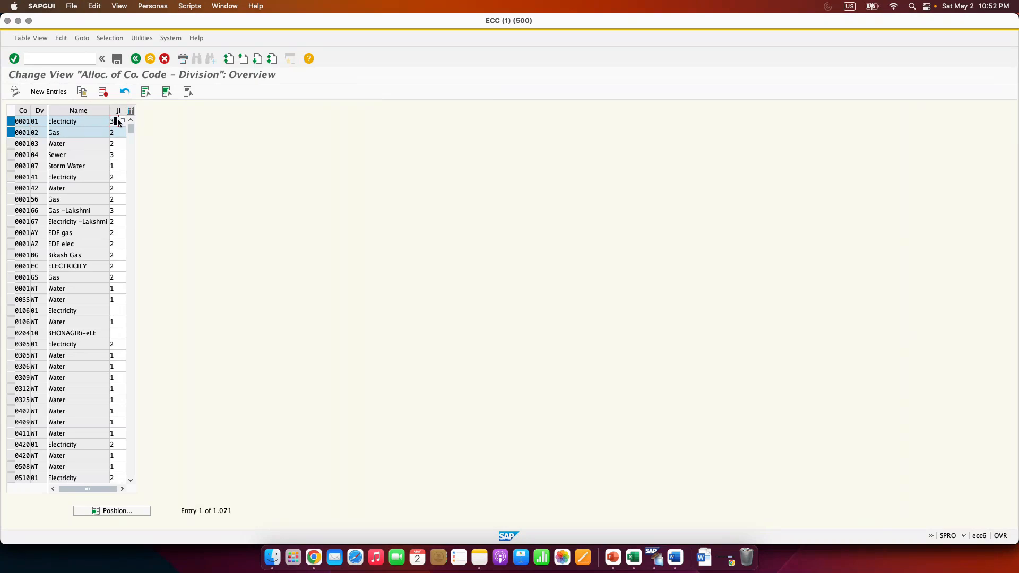
left_click(122, 122)
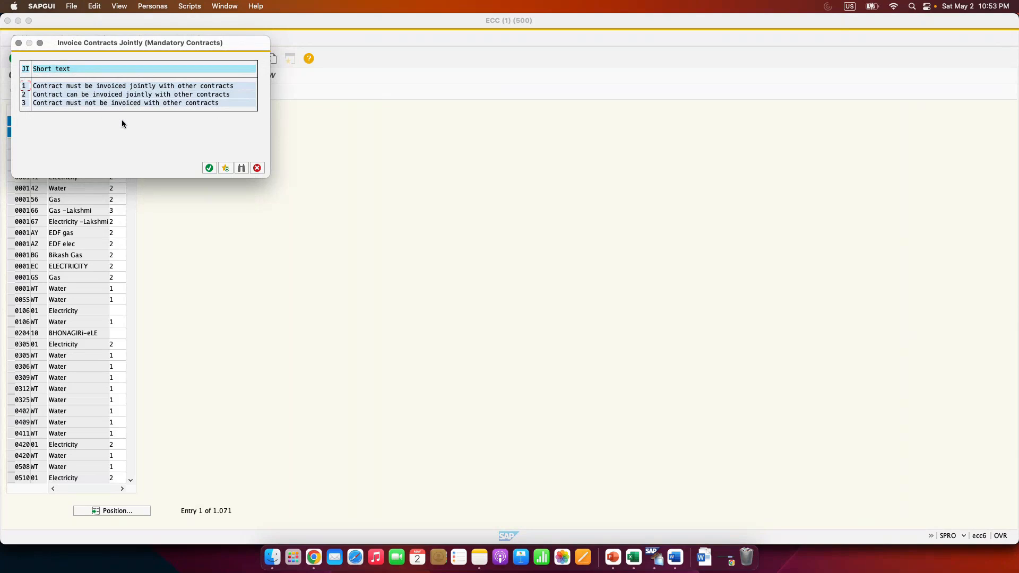
left_click(258, 167)
left_click(136, 59)
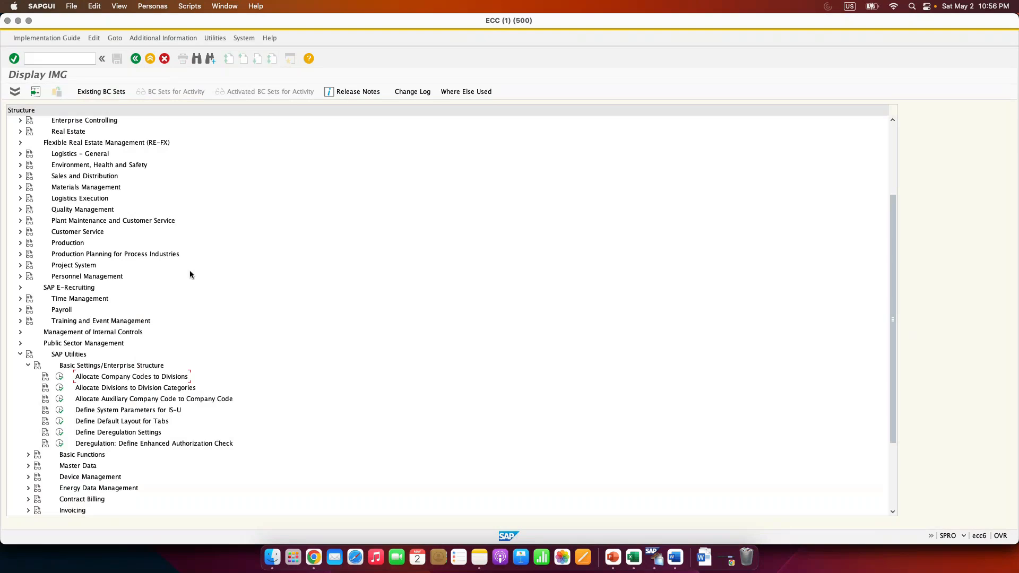
Step: View the possible division category values in Allocate Divisions to Division Categories, then return to the IMG
left_click(61, 388)
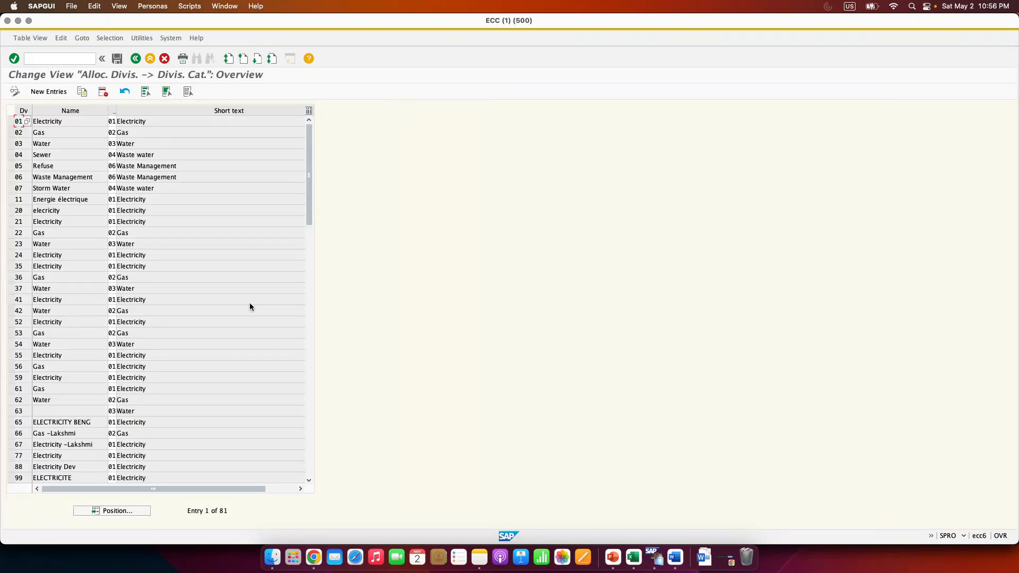
left_click(113, 122)
left_click(121, 122)
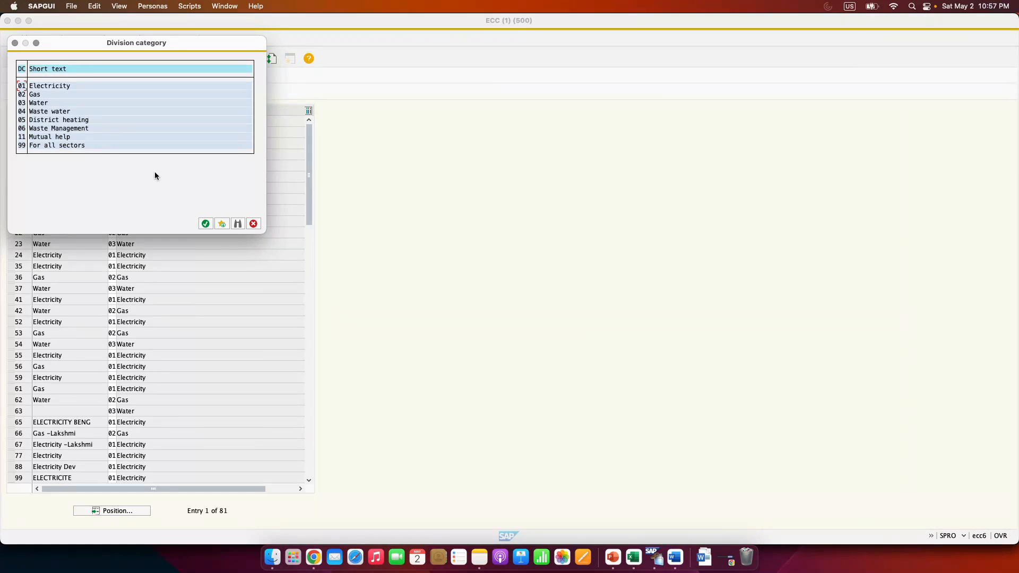
left_click(256, 221)
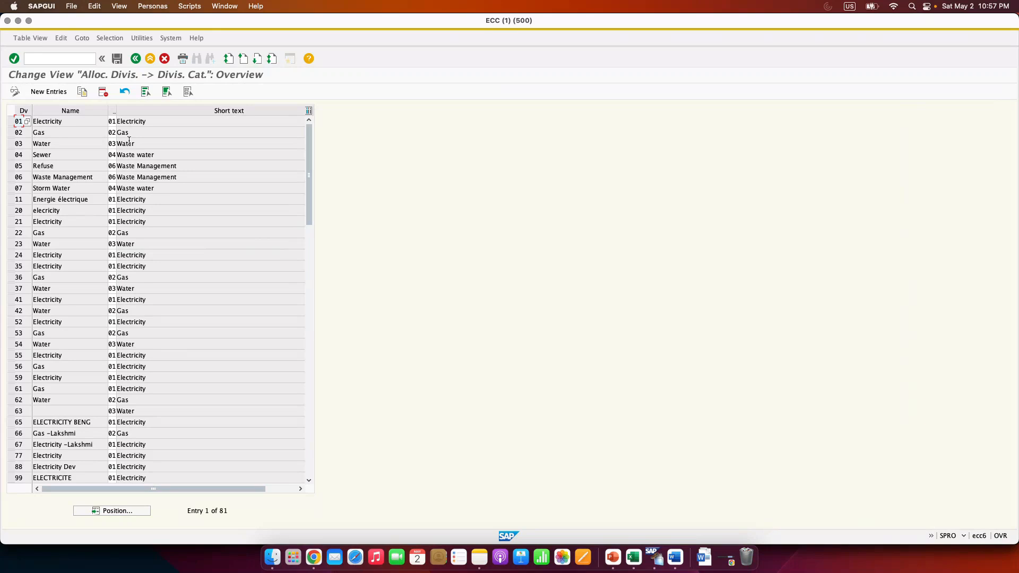
left_click(136, 61)
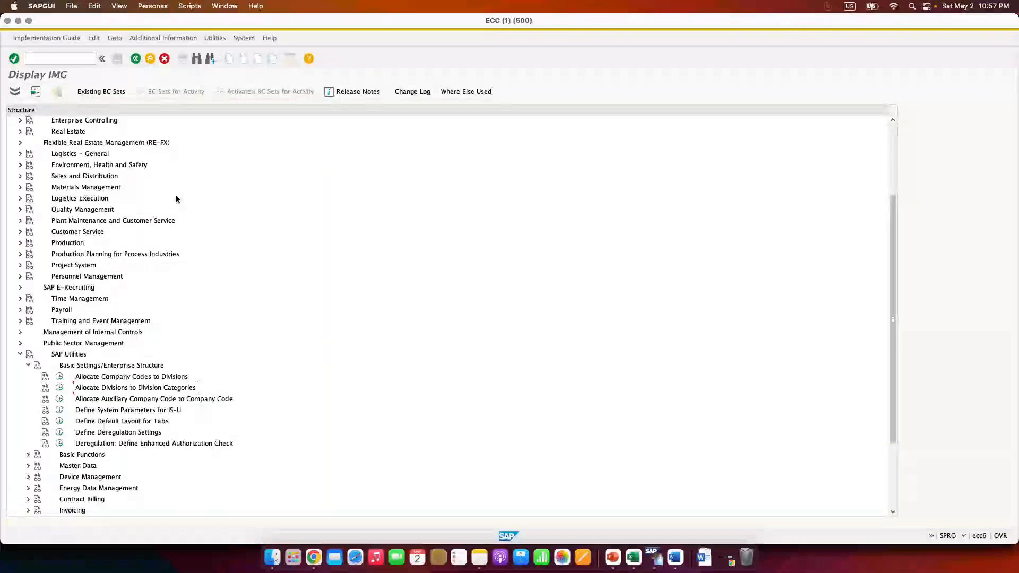
Step: Switch to the GoTo Meeting session in Chrome
scroll(223, 265, "down", 3)
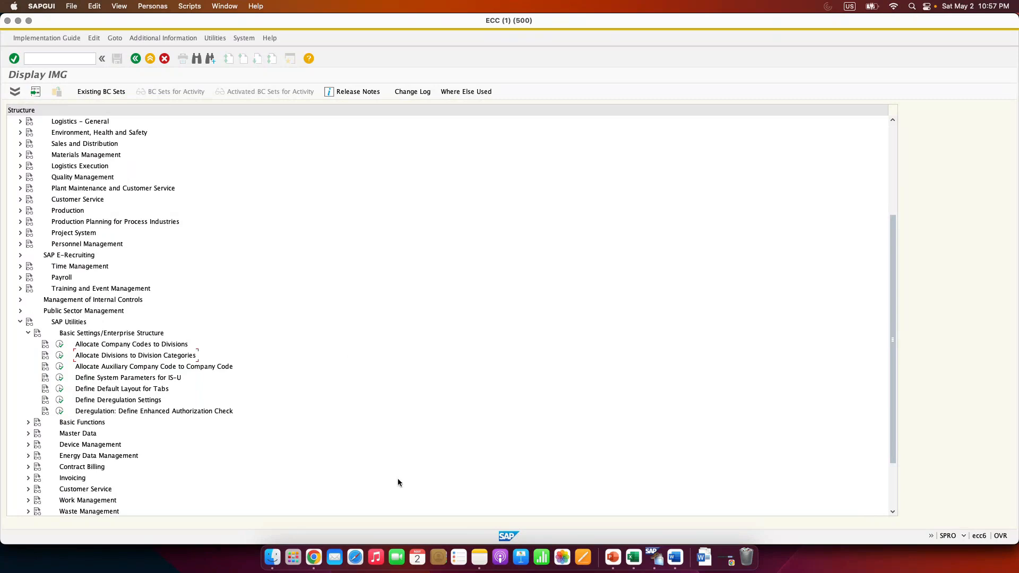
left_click(313, 558)
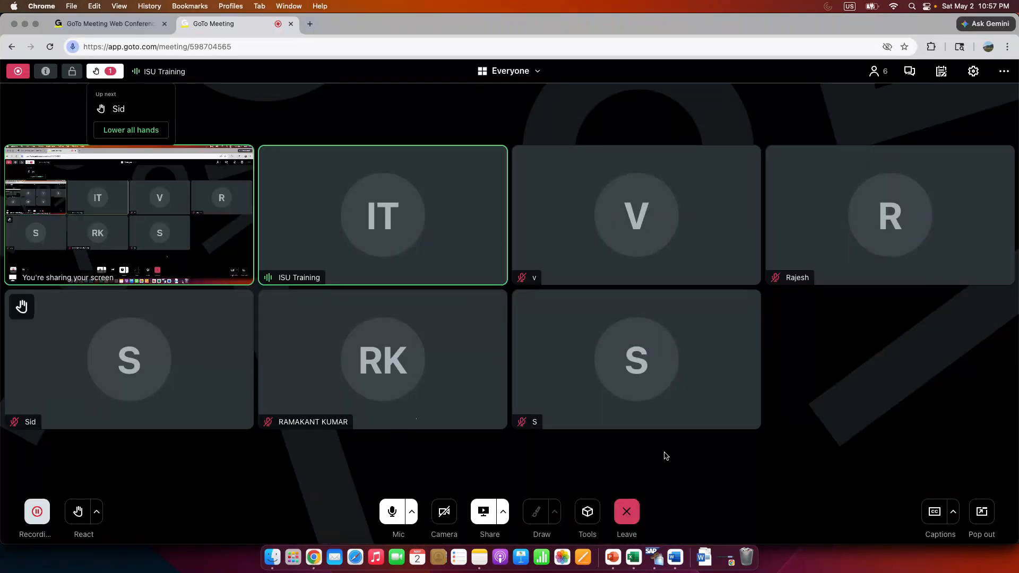